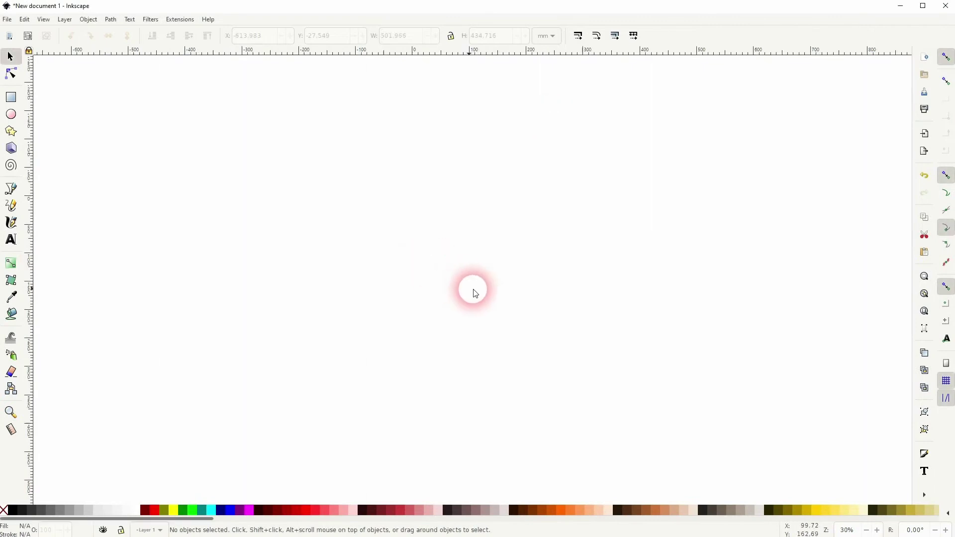
- Draw a large six-corner hexagon with a flat top edge and move it left
left_click(11, 133)
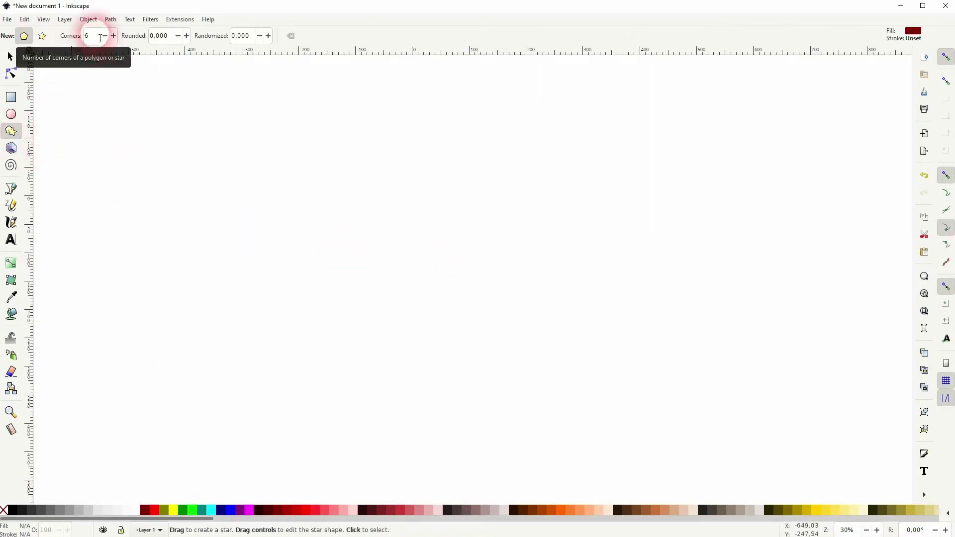
mouse_move(322, 310)
left_mouse_down()
mouse_move(432, 301)
mouse_move(427, 211)
mouse_move(317, 140)
left_mouse_up()
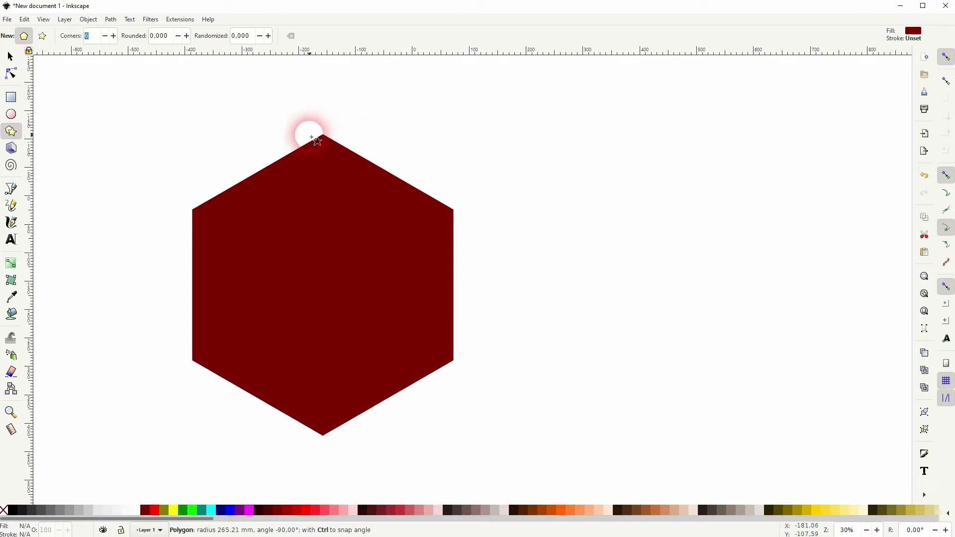
left_click_drag(316, 140, 410, 156)
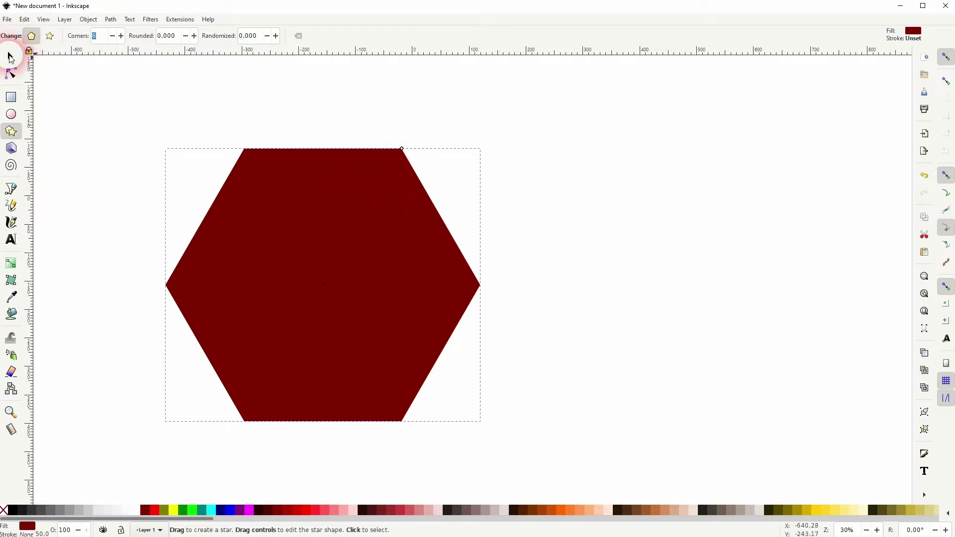
left_click(10, 56)
left_click_drag(299, 249, 219, 252)
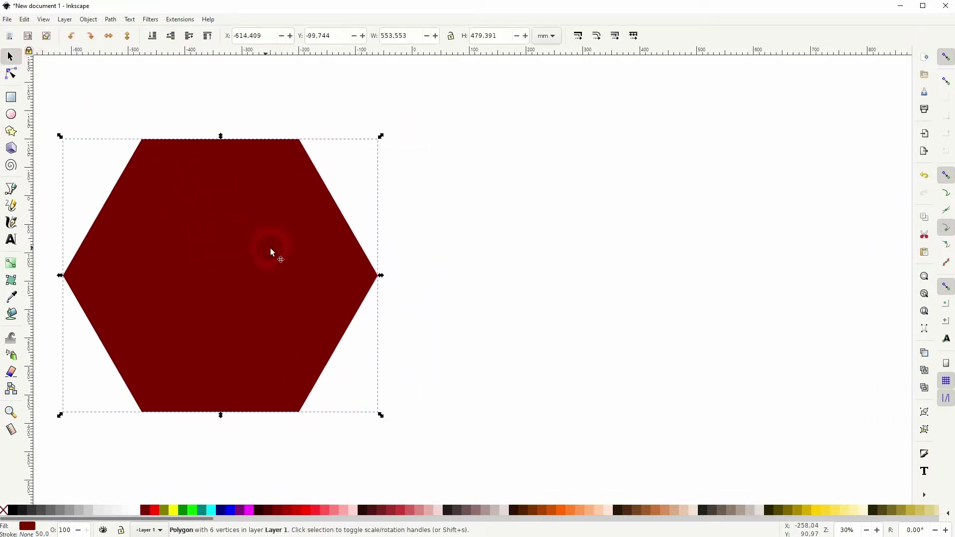
- Draw a second hexagon right of the first and nudge it slightly down
left_click(458, 195)
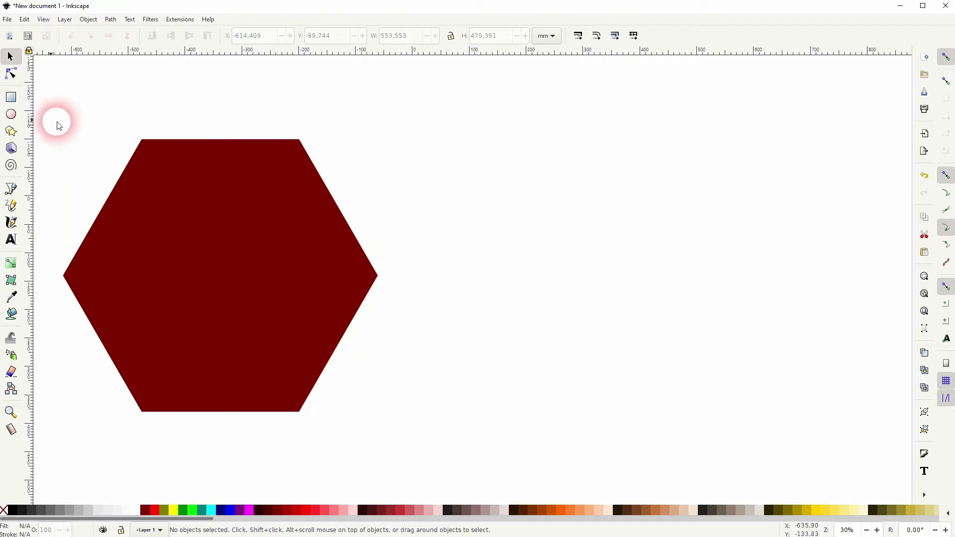
left_click(11, 132)
mouse_move(578, 238)
left_mouse_down()
mouse_move(709, 322)
mouse_move(720, 255)
left_mouse_up()
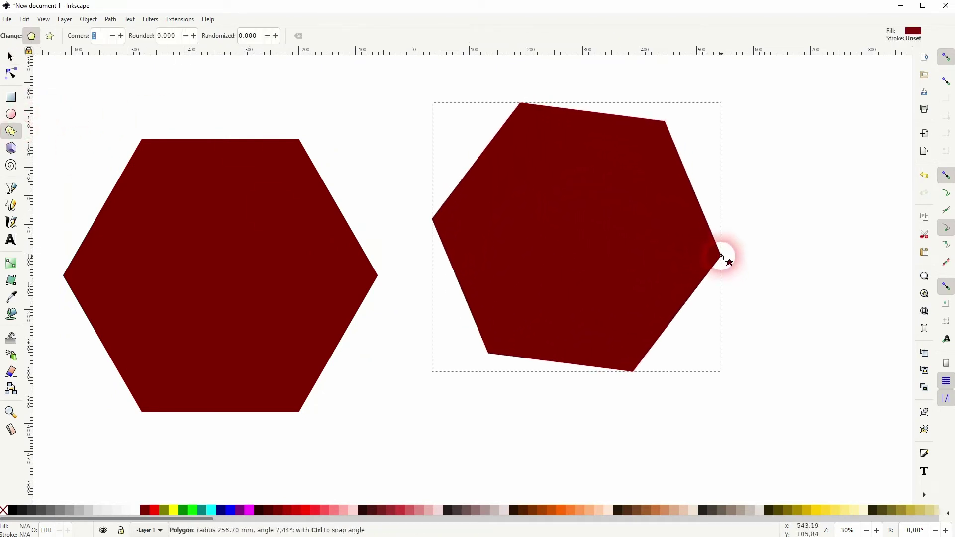
left_click(10, 57)
left_click_drag(555, 155, 602, 224)
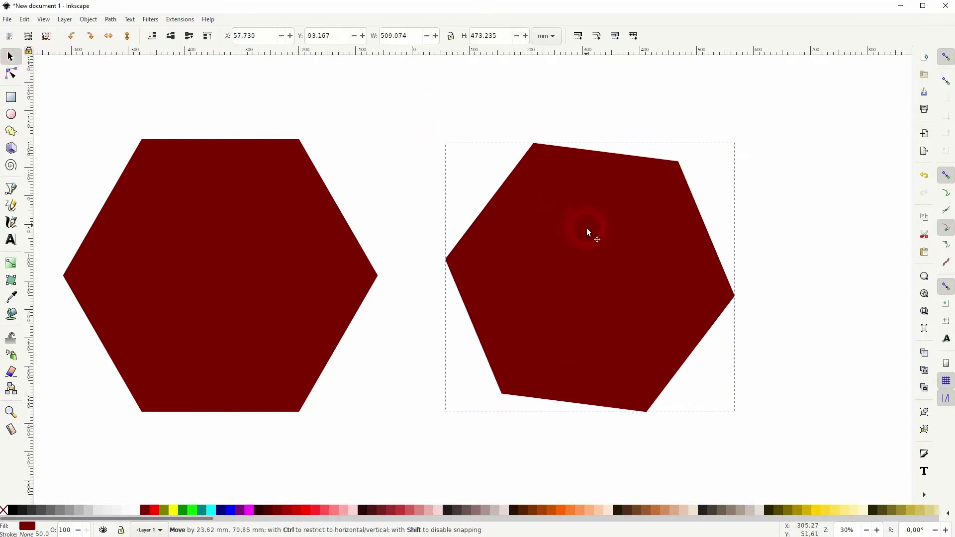
- Rotate the second hexagon clockwise into a tilted position
left_click(727, 133)
left_click(618, 250)
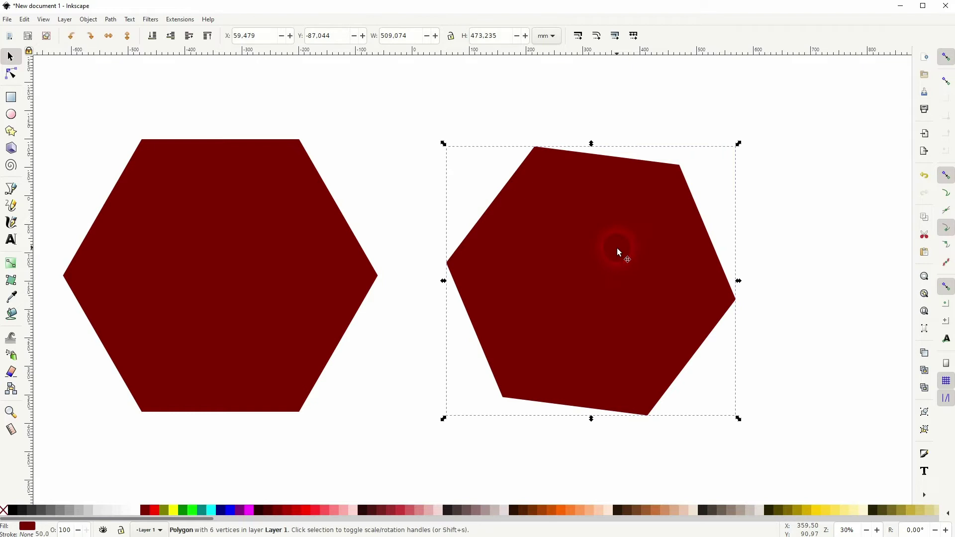
left_click(617, 257)
left_click_drag(739, 144, 717, 139)
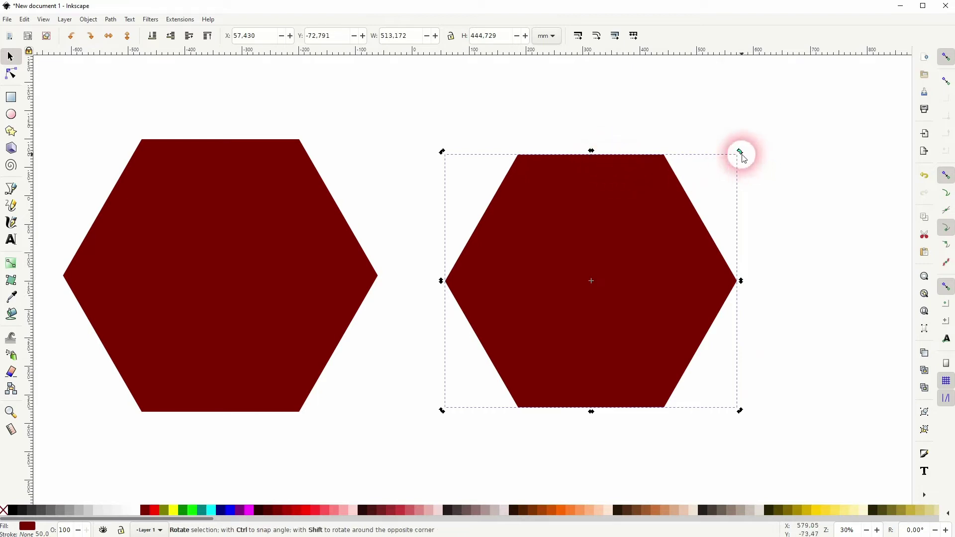
left_click_drag(738, 155, 767, 201)
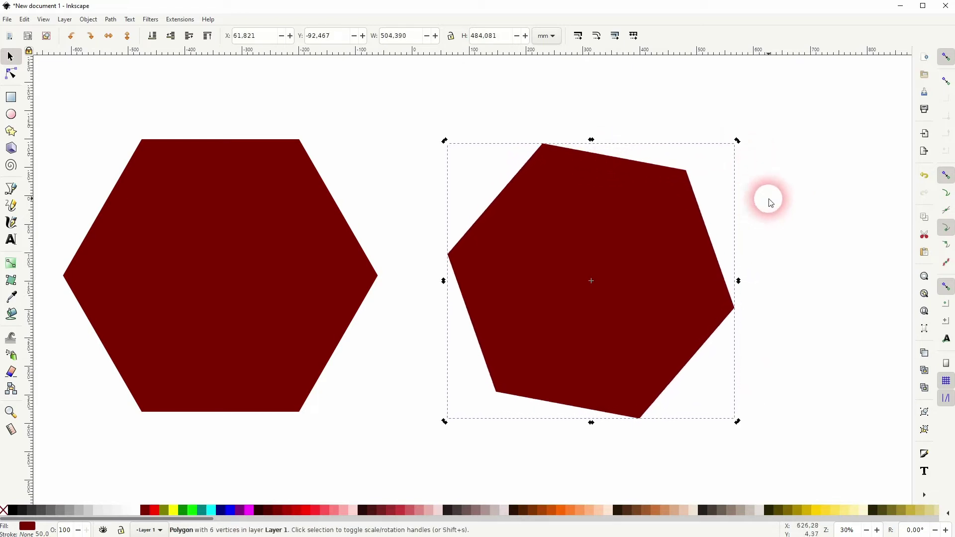
left_click(167, 114)
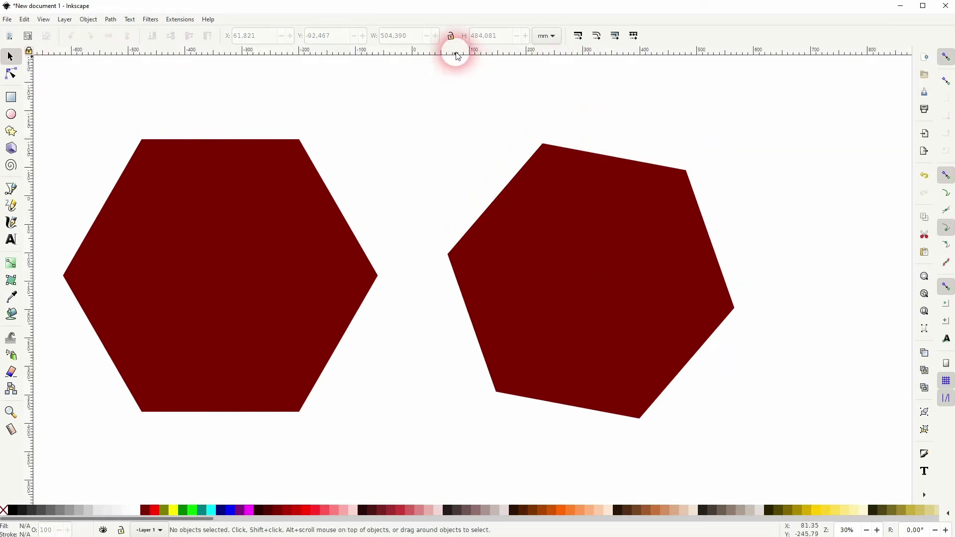
- Turn on snapping, snap a horizontal guide to the tilted hexagon's top corner, and reselect it
left_click(946, 58)
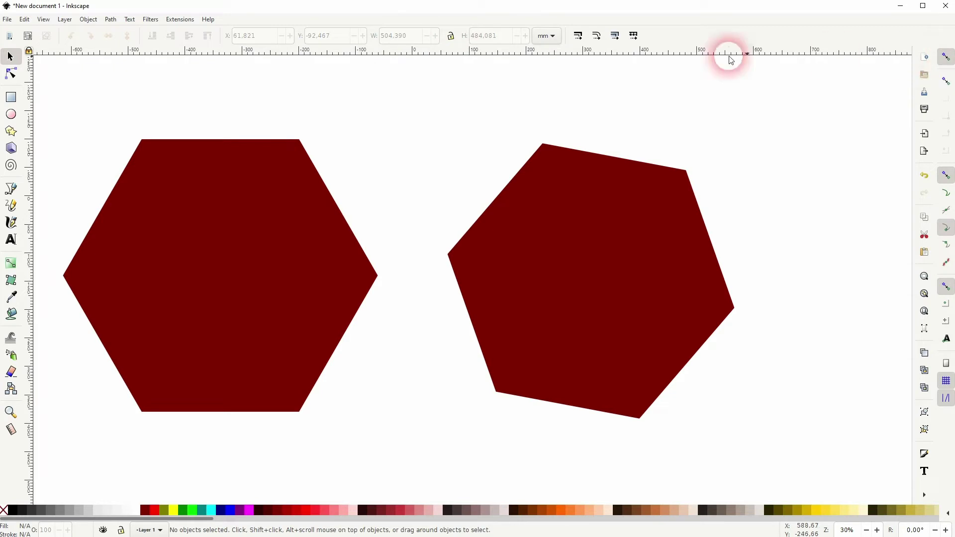
left_click_drag(496, 52, 549, 145)
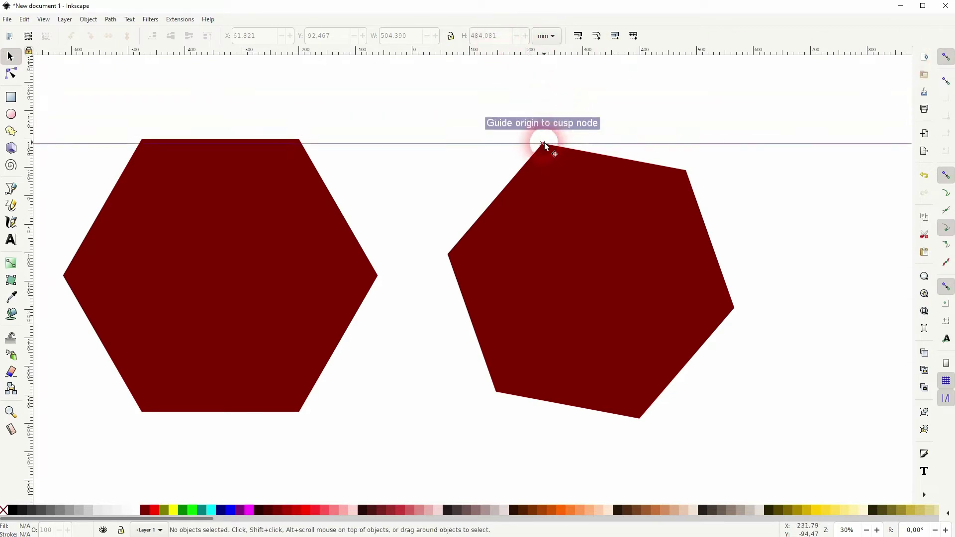
left_click(593, 259)
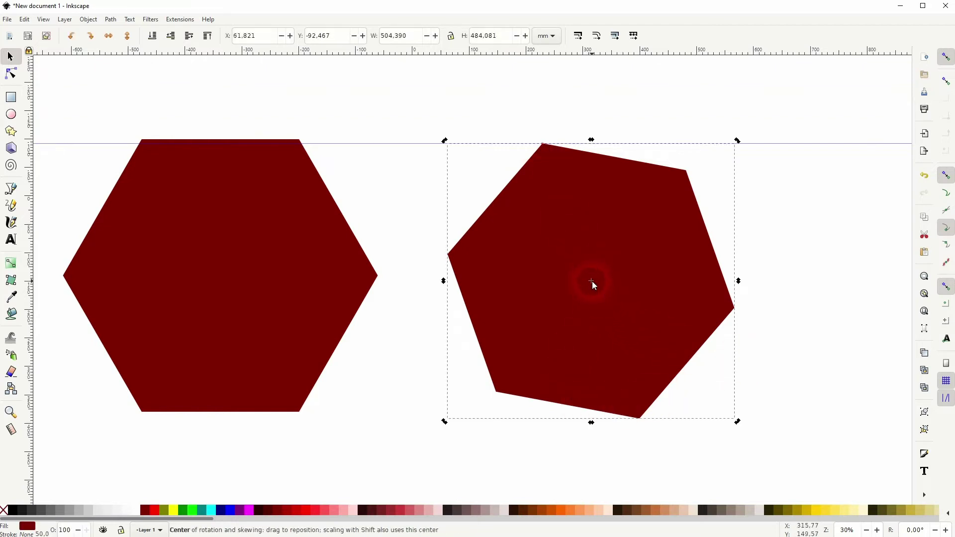
- Snap the rotation center to the top corner and rotate until the top edge meets the guide
left_click(945, 323)
left_click_drag(593, 280, 581, 254)
left_click_drag(554, 174, 545, 145)
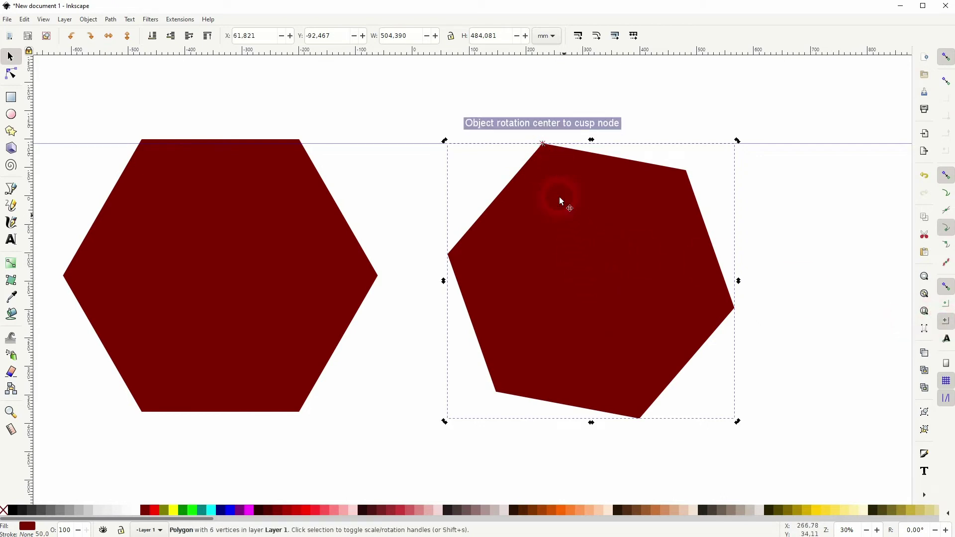
left_click_drag(738, 424, 781, 397)
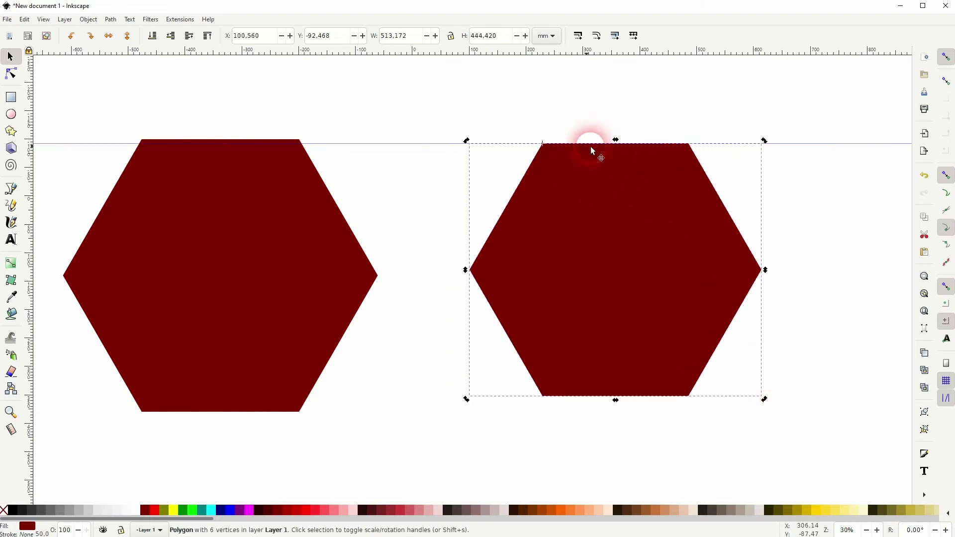
mouse_move(764, 399)
left_mouse_down()
mouse_move(532, 471)
mouse_move(737, 437)
mouse_move(763, 422)
left_mouse_up()
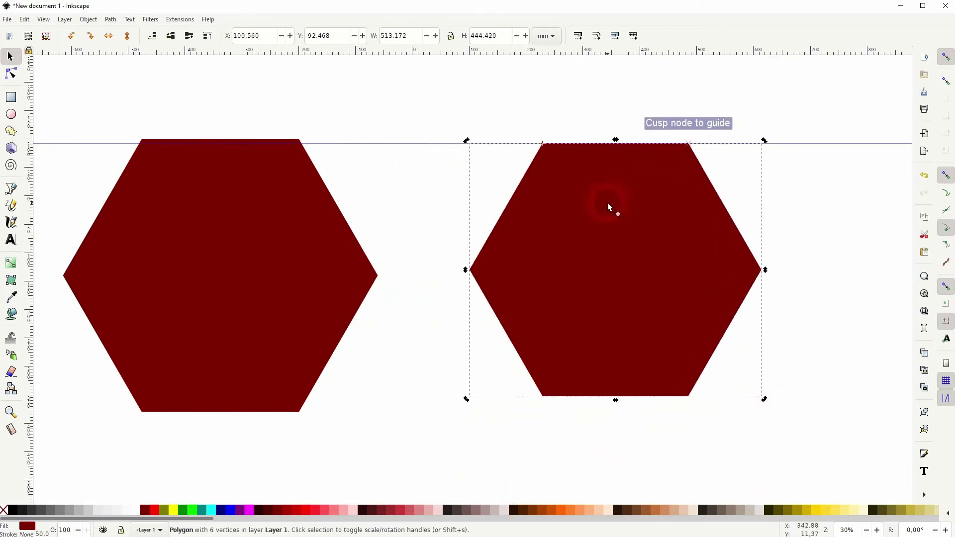
left_click(484, 144)
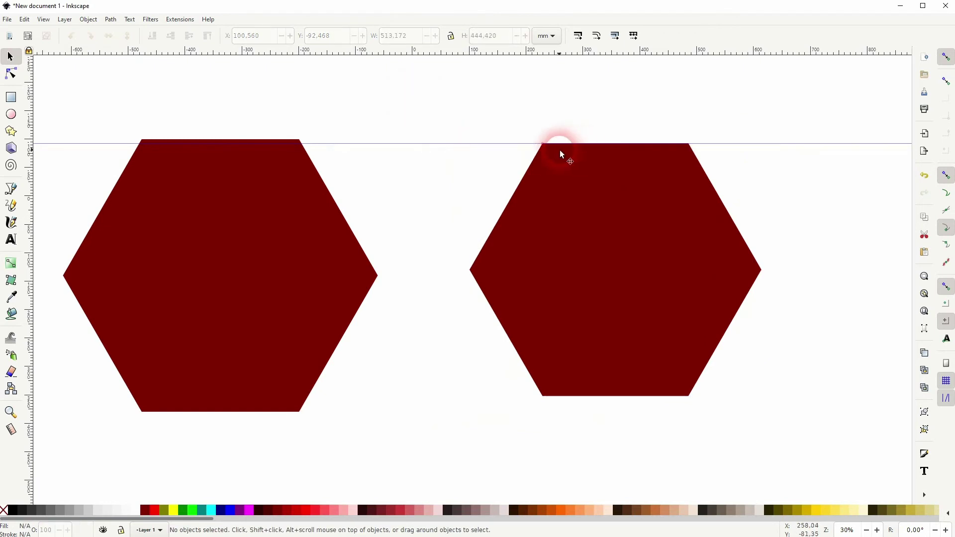
- Pan right, set the Polygon tool to 3 corners, and draw a triangle
left_click_drag(777, 254, 199, 270)
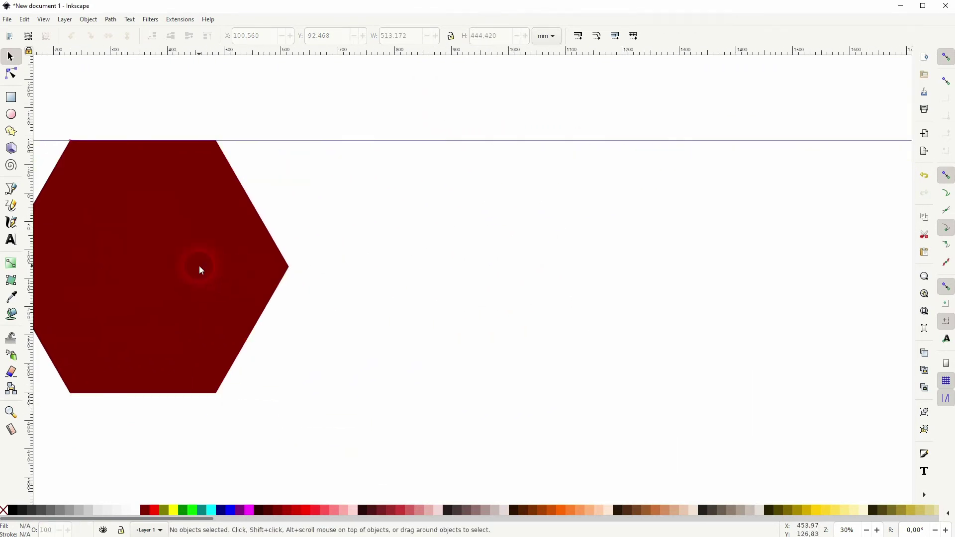
left_click(12, 131)
left_click(88, 35)
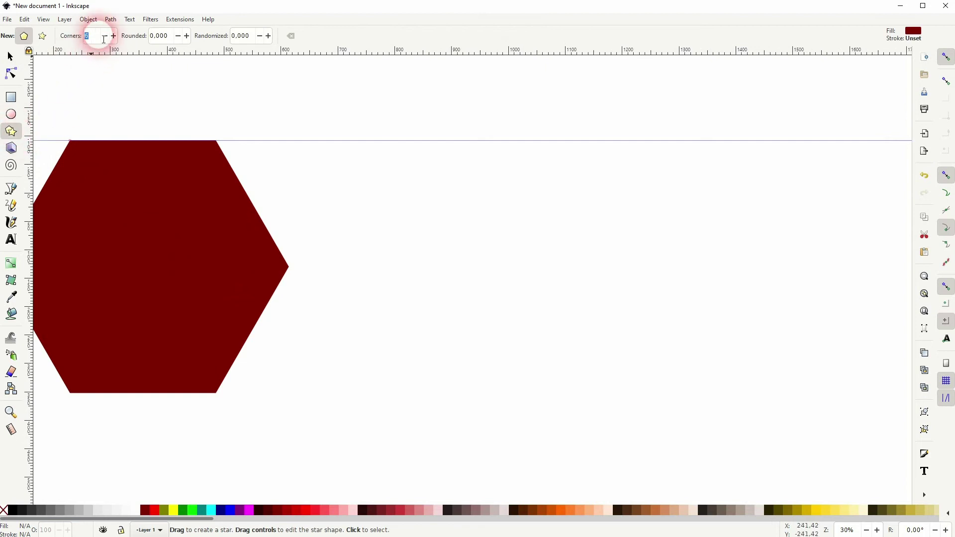
type("3")
key("Return")
mouse_move(530, 239)
left_mouse_down()
mouse_move(584, 286)
mouse_move(642, 243)
left_mouse_up()
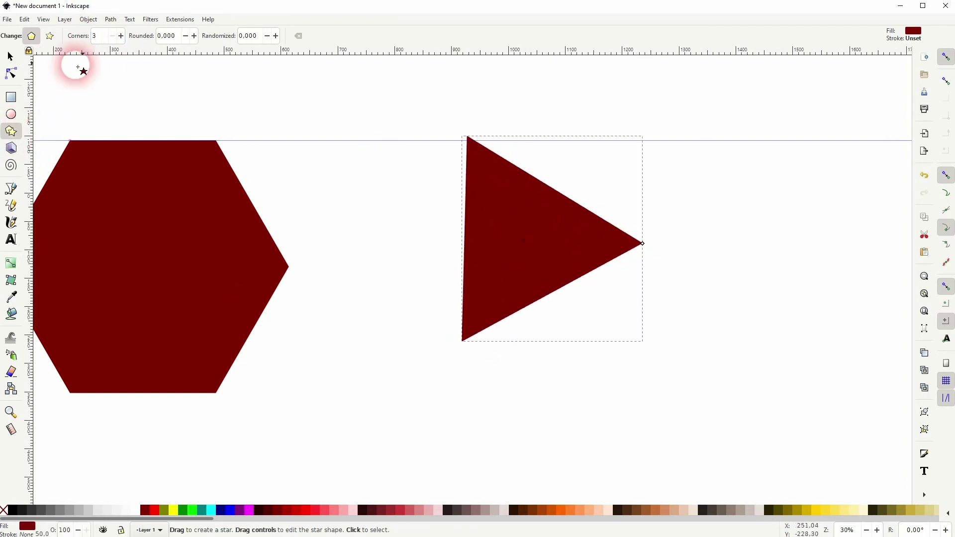
- Rotate the triangle point-down about its top-left corner and move it below the guide
left_click(11, 56)
left_click_drag(522, 252, 558, 239)
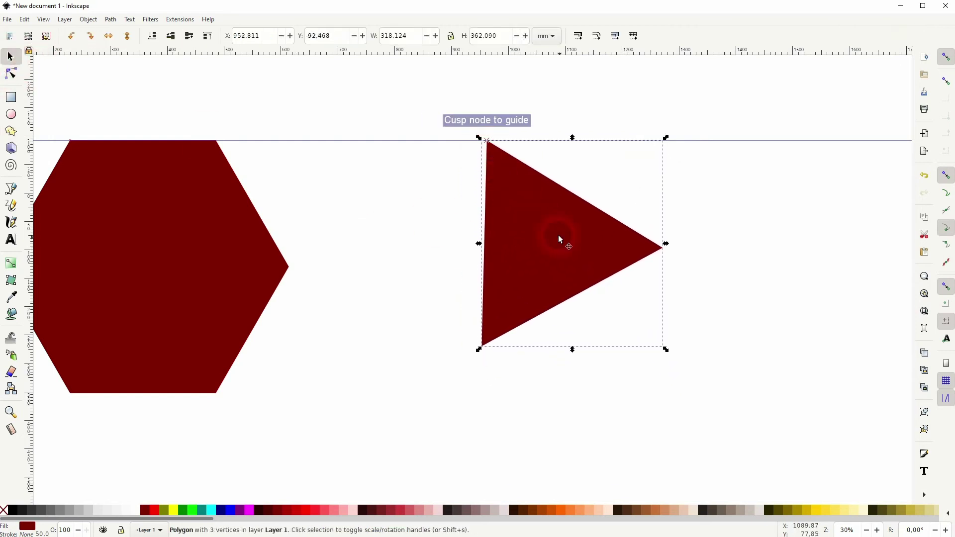
left_click_drag(543, 243, 488, 143)
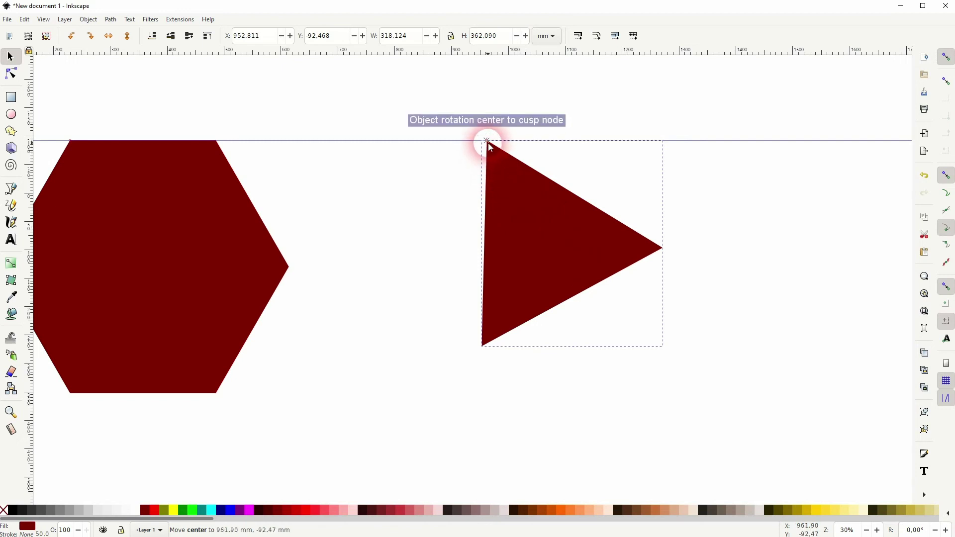
mouse_move(667, 351)
left_mouse_down()
mouse_move(805, 215)
mouse_move(641, 197)
left_mouse_up()
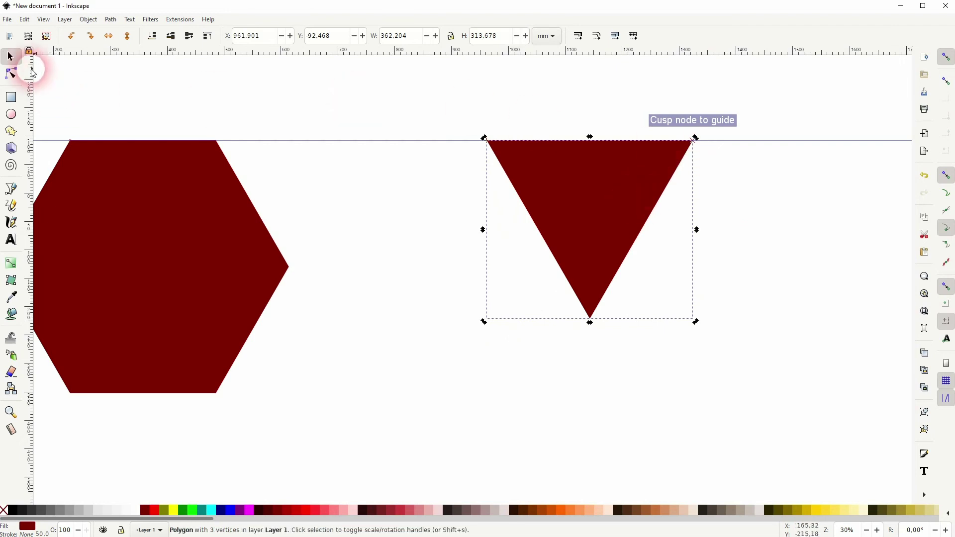
left_click(452, 285)
left_click_drag(613, 203, 532, 284)
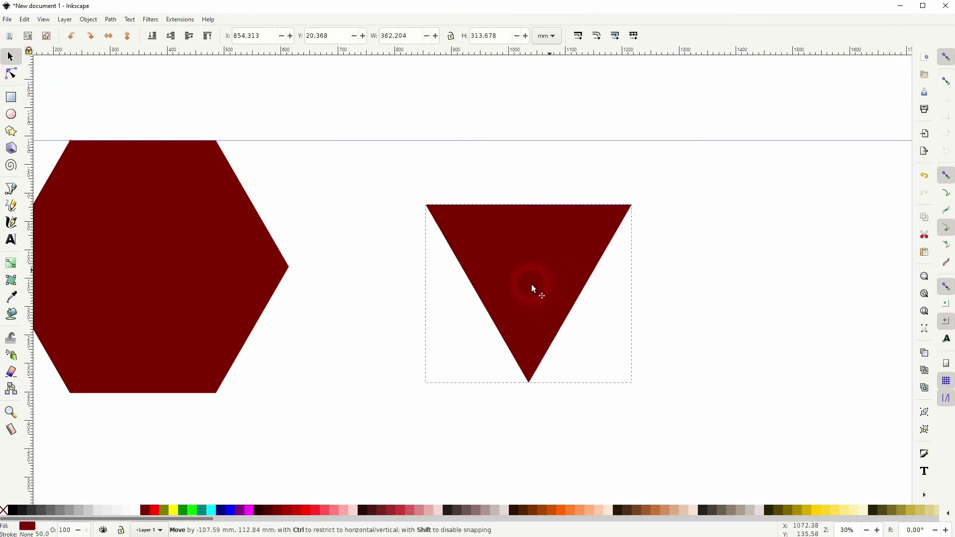